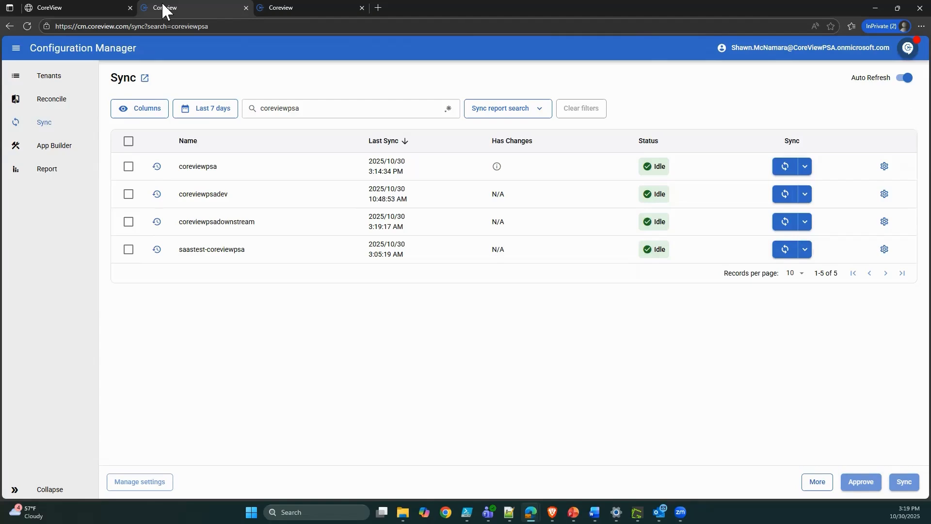
Open the change report of the latest coreviewpsa sync and review the removed and changed resources in its summary.
mouse_move(496, 166)
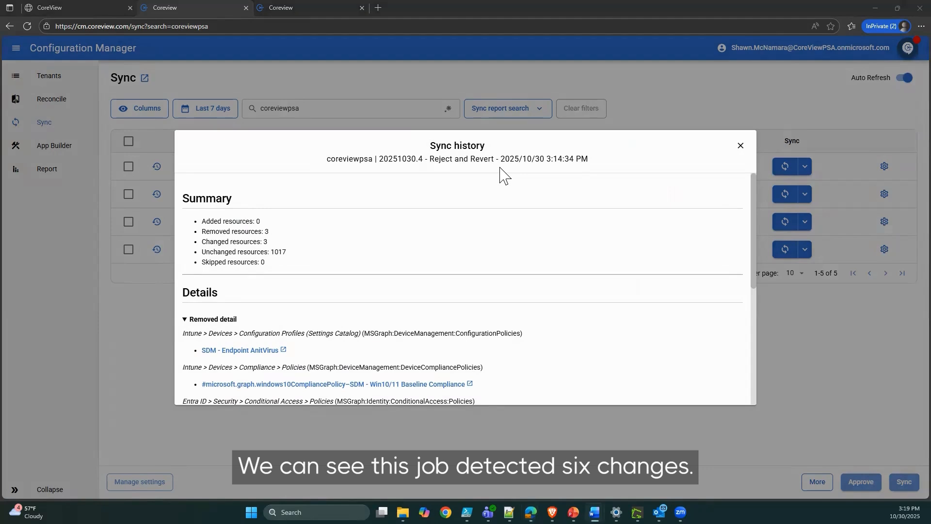
double_click(252, 232)
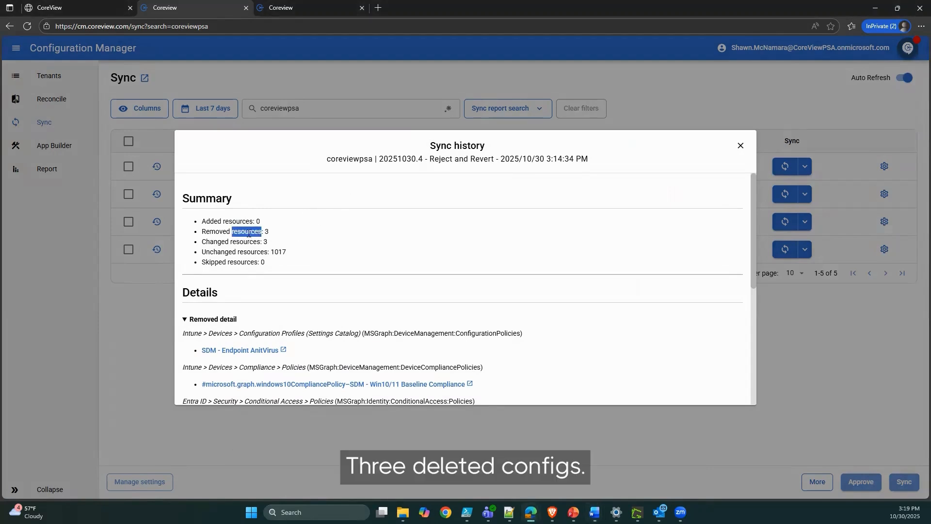
left_click(252, 232)
triple_click(253, 231)
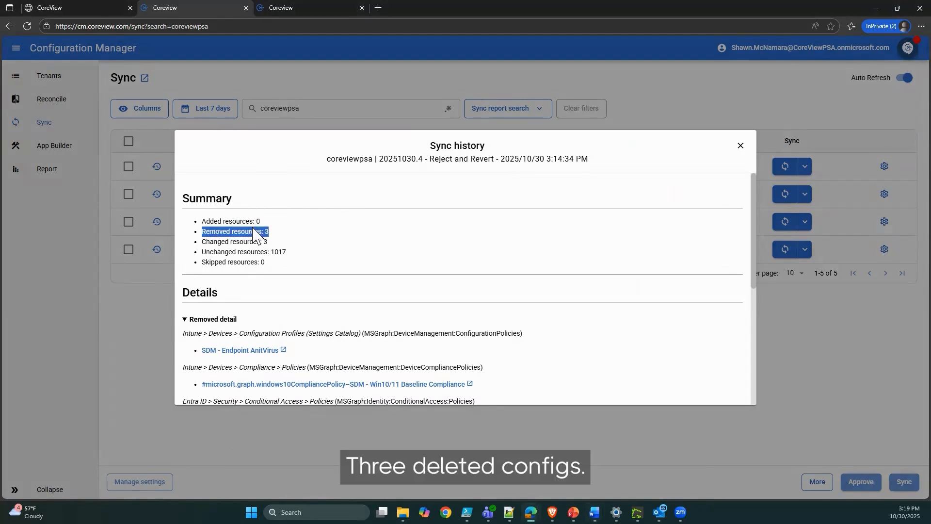
triple_click(263, 241)
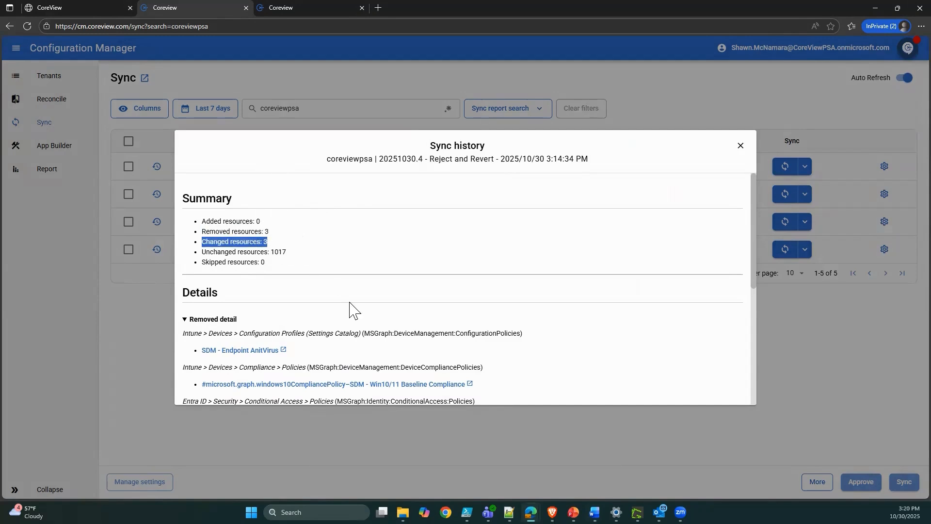
Examine the removed Intune configuration profile, Intune compliance policy and Entra ID conditional access policy in the sync details.
scroll(438, 328, "down", 2)
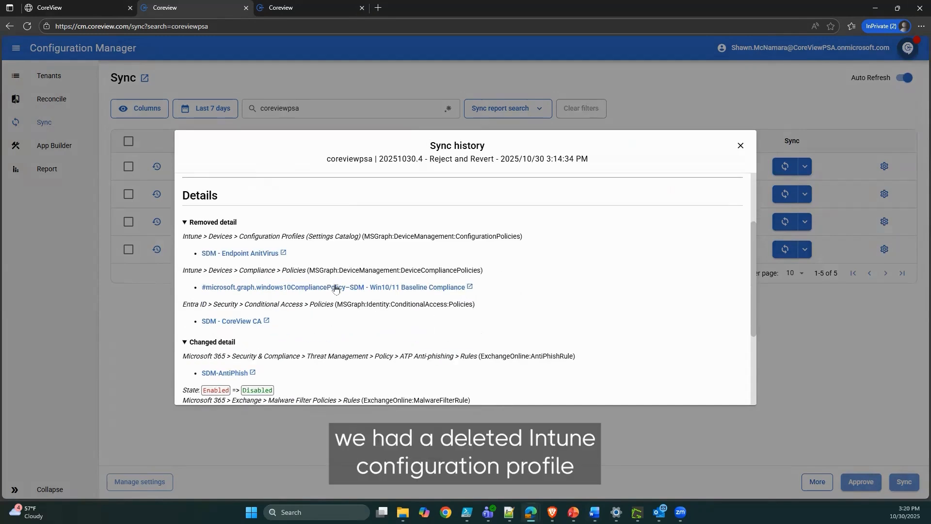
triple_click(285, 235)
triple_click(311, 270)
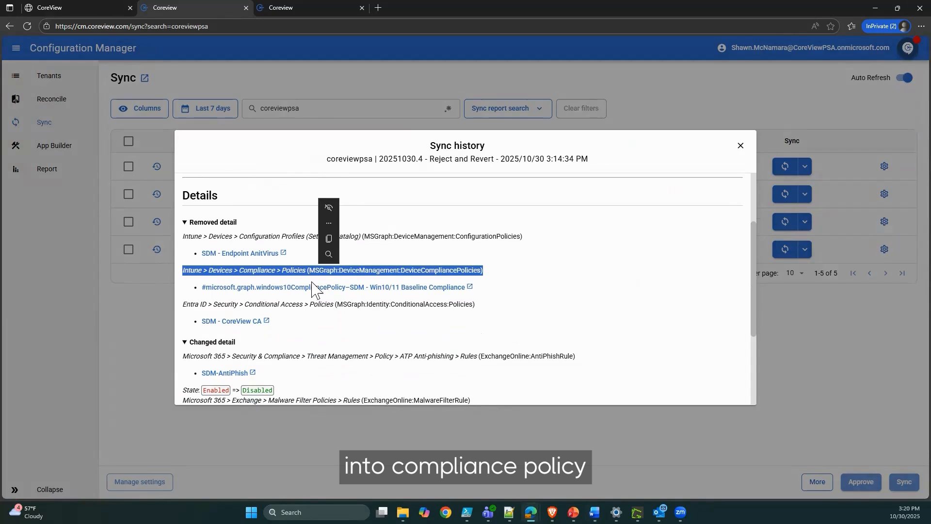
triple_click(309, 304)
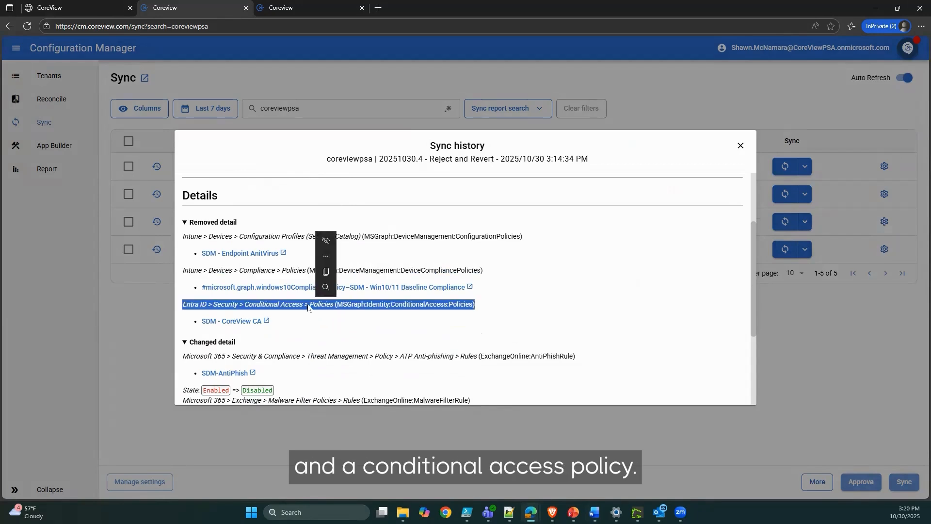
Examine the changed anti-phishing, malware filter and conditional access policies in the sync details and close the report.
scroll(307, 304, "down", 3)
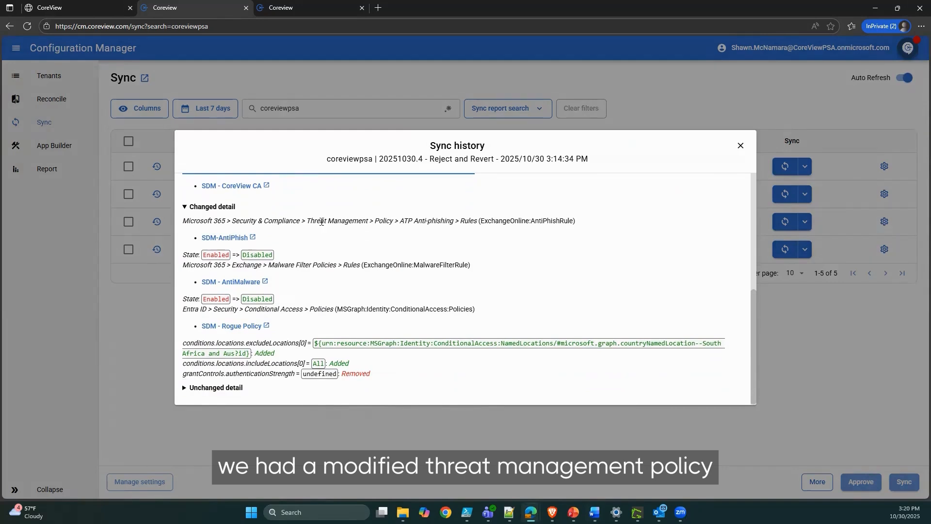
triple_click(321, 221)
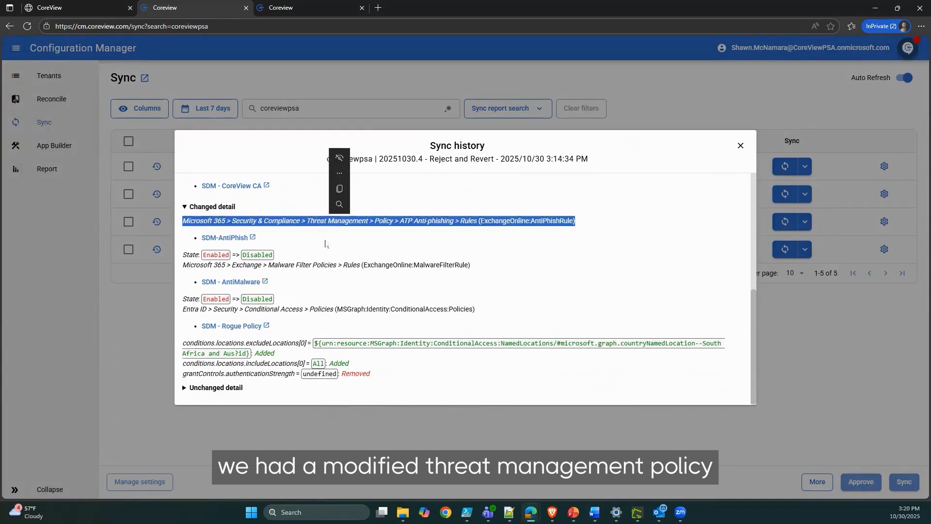
triple_click(259, 264)
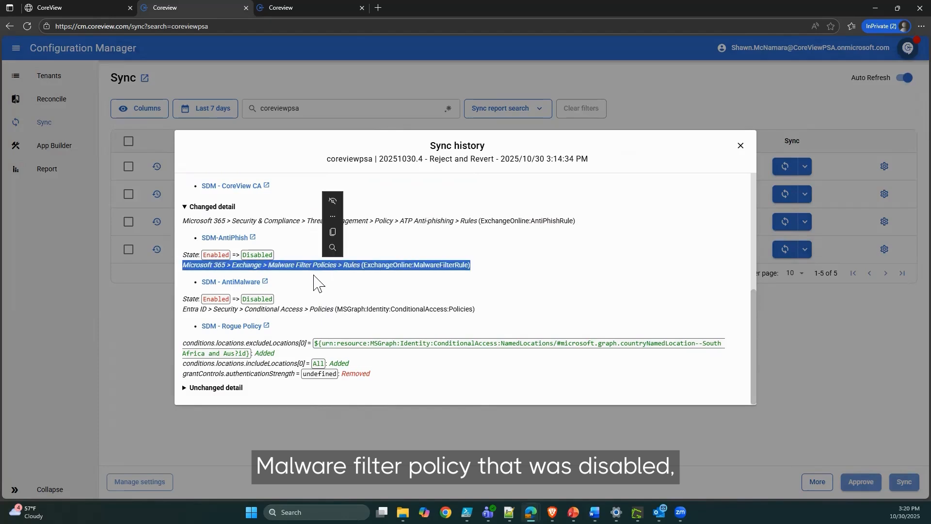
triple_click(307, 309)
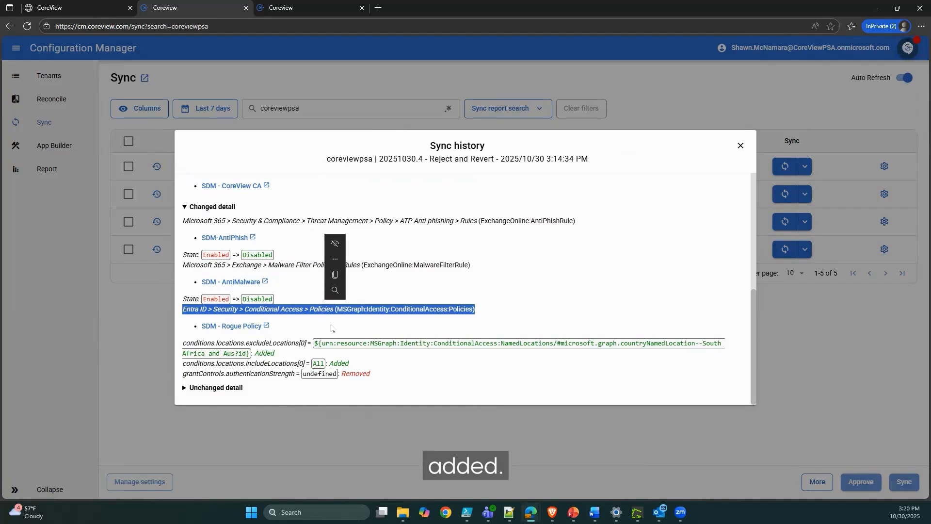
scroll(371, 315, "up", 10)
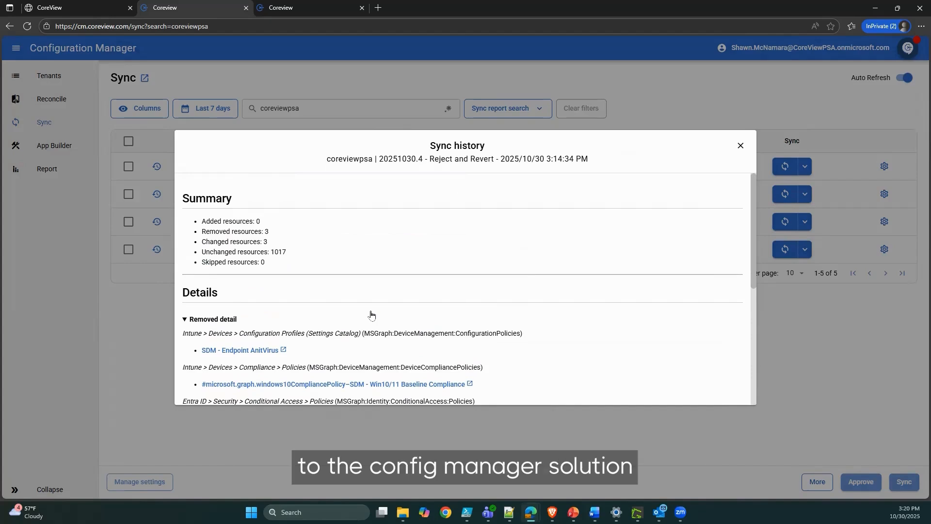
left_click(741, 145)
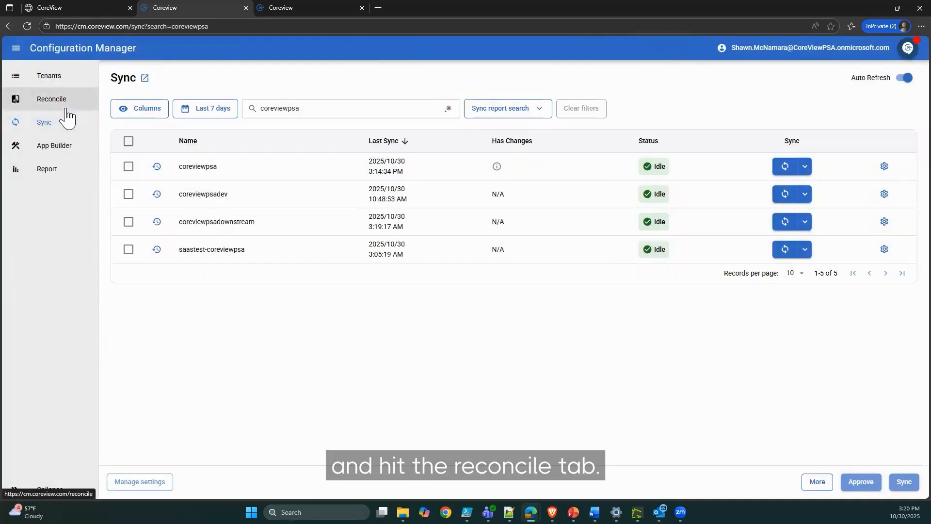
Switch to the open Reconcile page and check that coreviewpsa is both the tenant to change and the tenant compared with.
key("ctrl")
key("alt+Tab")
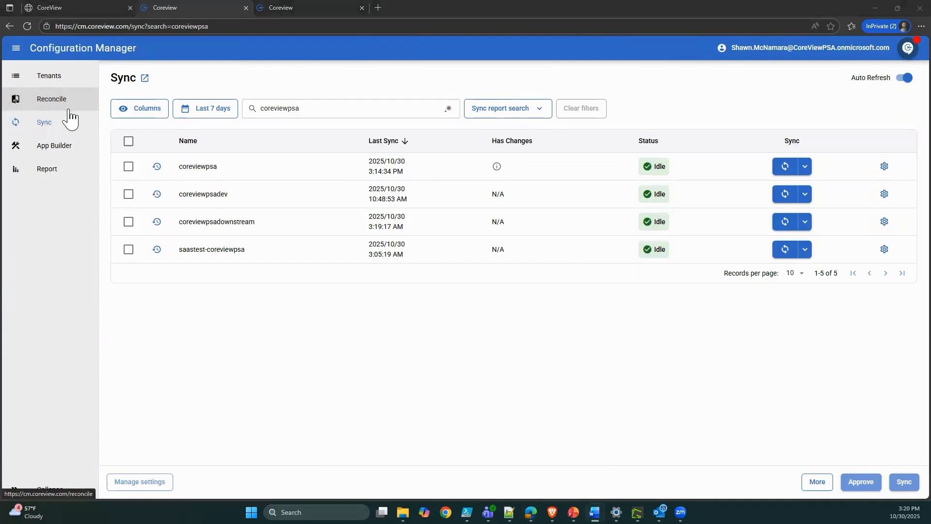
left_click(304, 7)
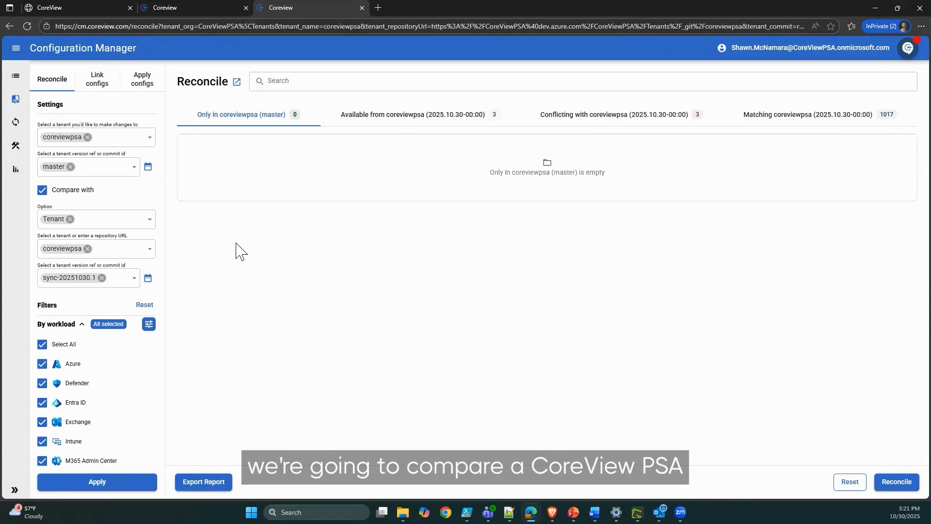
left_click(127, 136)
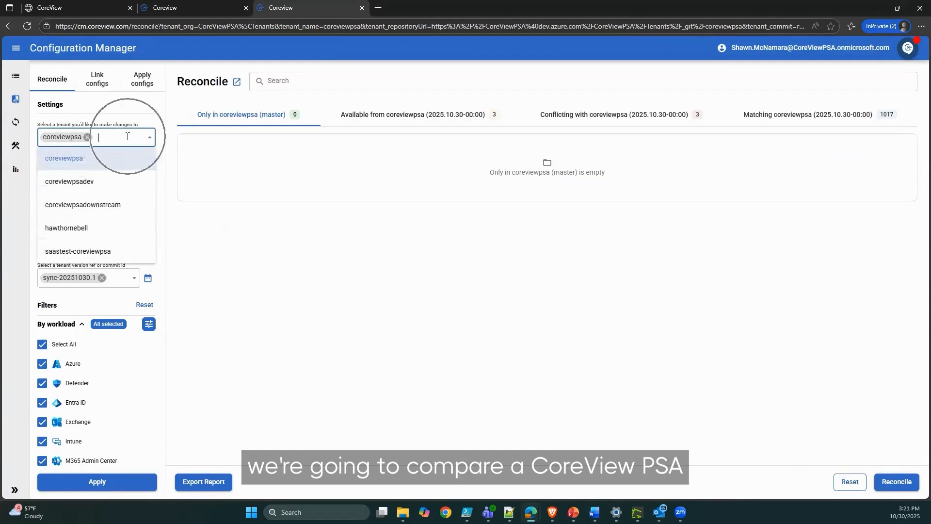
left_click(183, 187)
left_click(121, 248)
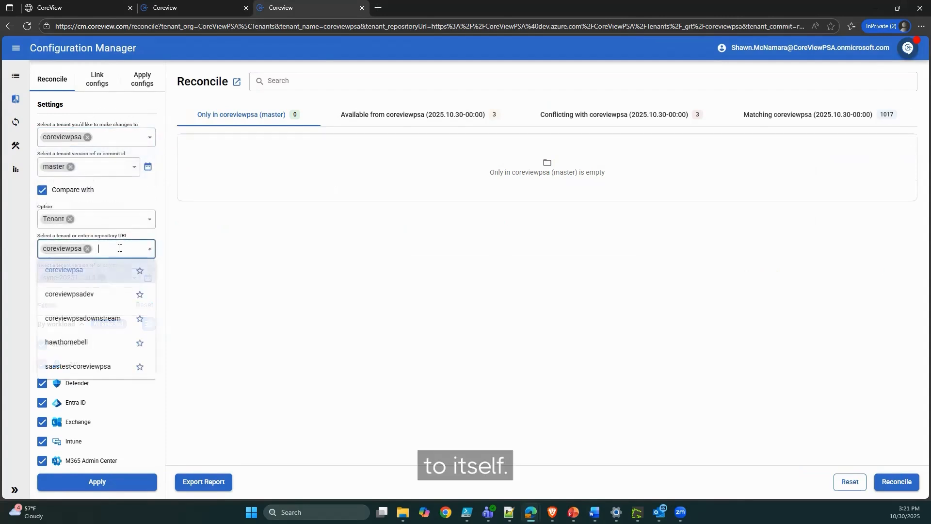
left_click(174, 278)
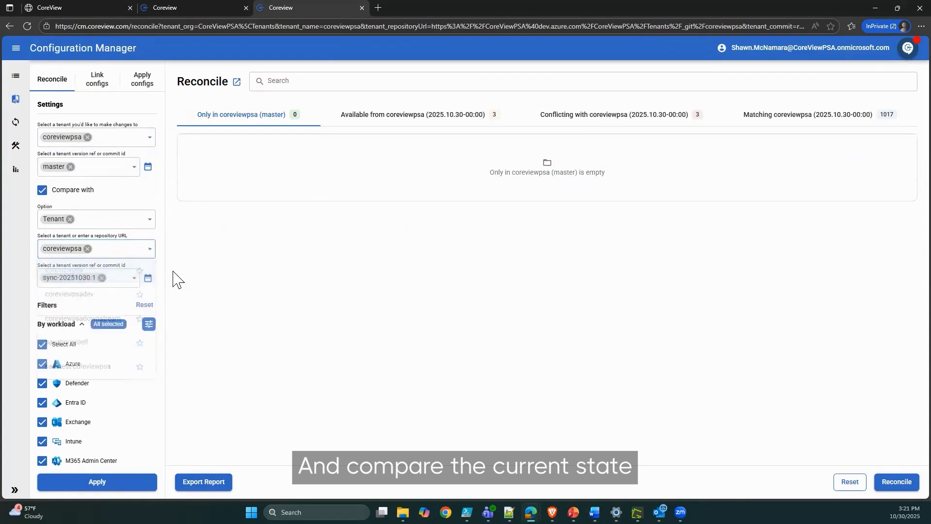
Use sync-20251030.1 from October 30, 2025 as the compared coreviewpsa version.
left_click(149, 277)
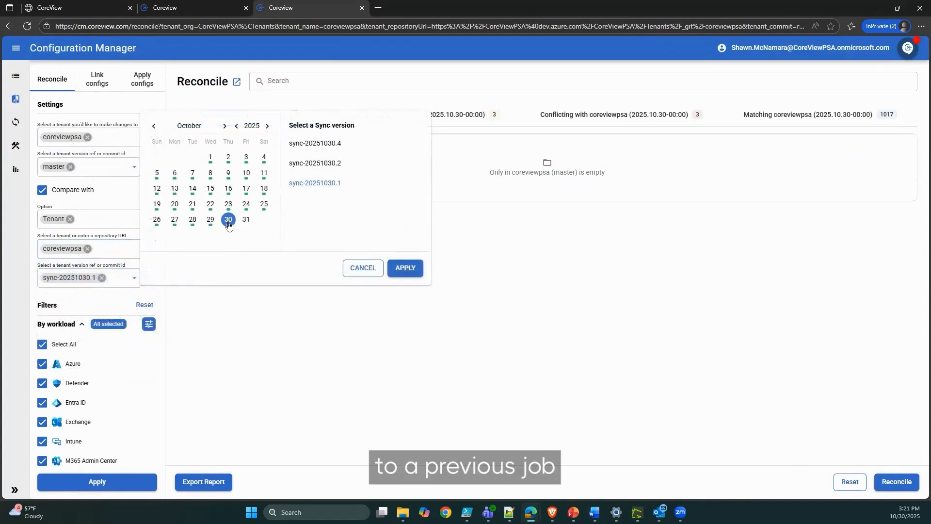
left_click(329, 189)
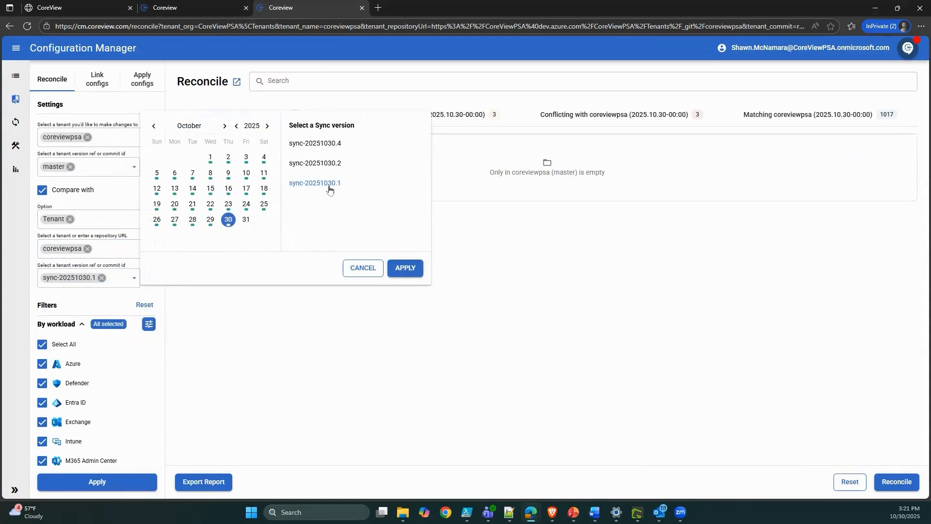
left_click(266, 343)
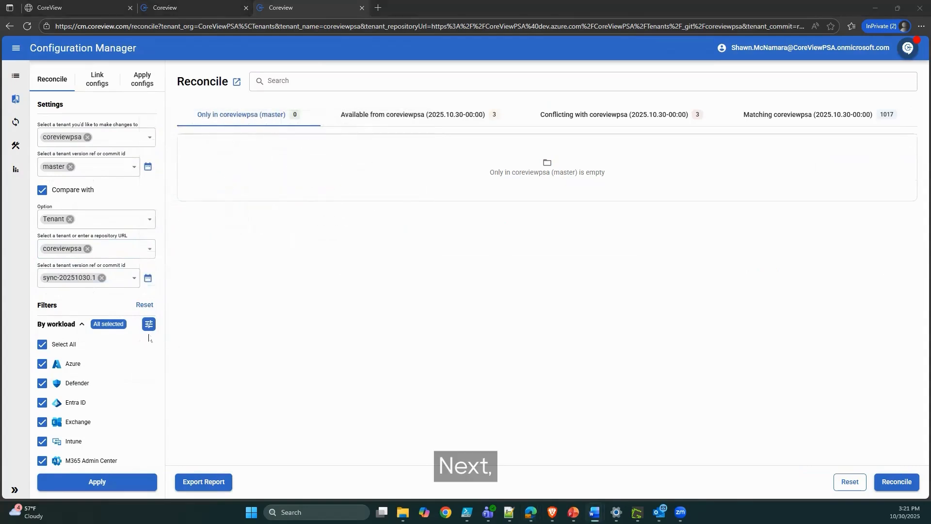
Keep all workloads selected in the filters and apply the comparison settings.
scroll(149, 338, "down", 2)
left_click(55, 253)
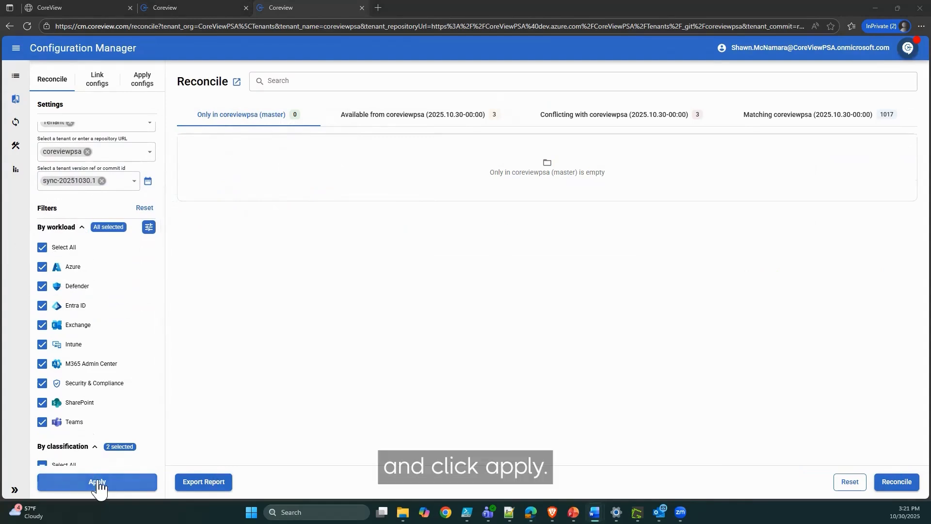
left_click(98, 482)
scroll(104, 402, "up", 2)
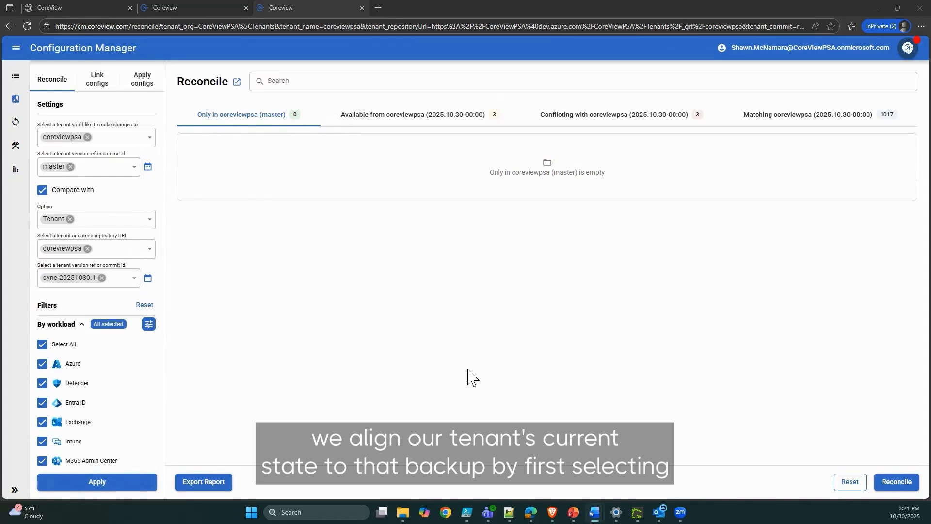
Select SDM - CoreView CA, SDM - Win10/11 Baseline Compliance and SDM - Endpoint AnitVirus for recovery from the configurations available in the backup.
left_click(442, 120)
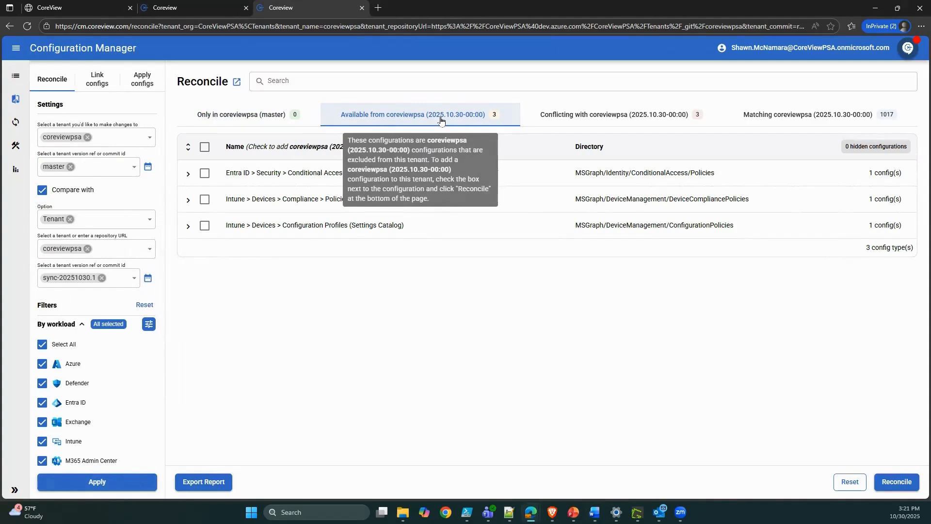
left_click(188, 173)
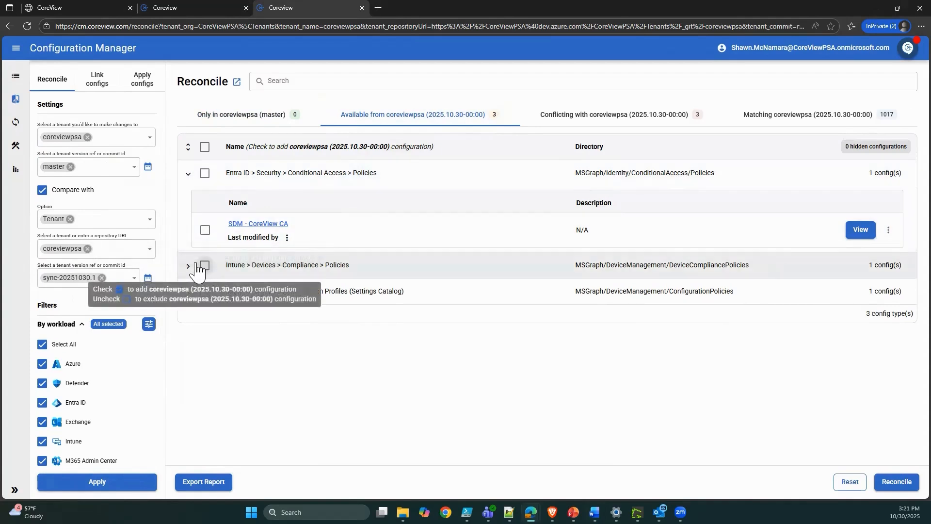
left_click(188, 266)
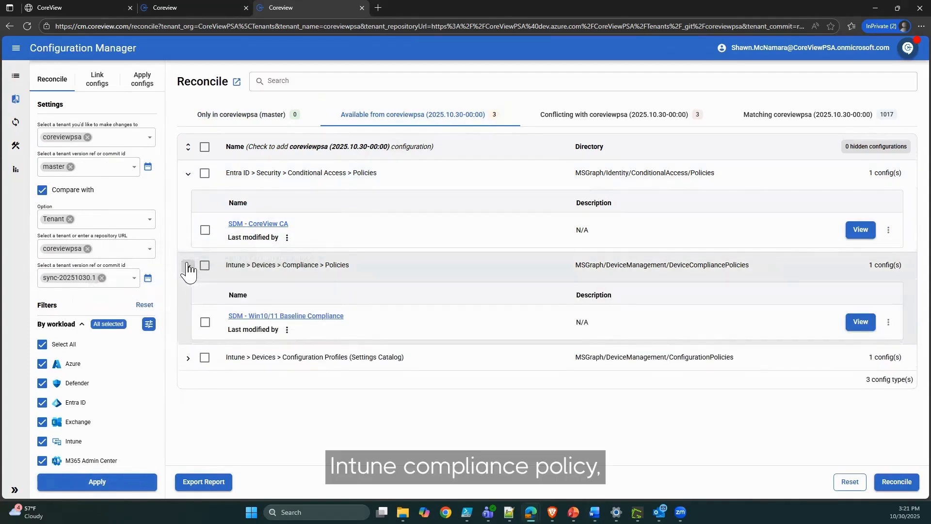
left_click(188, 357)
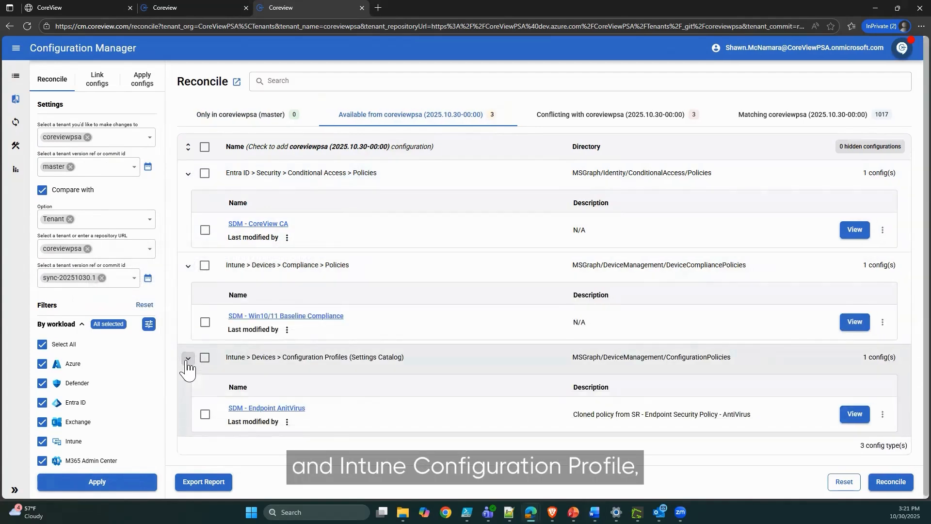
left_click(205, 414)
left_click(205, 322)
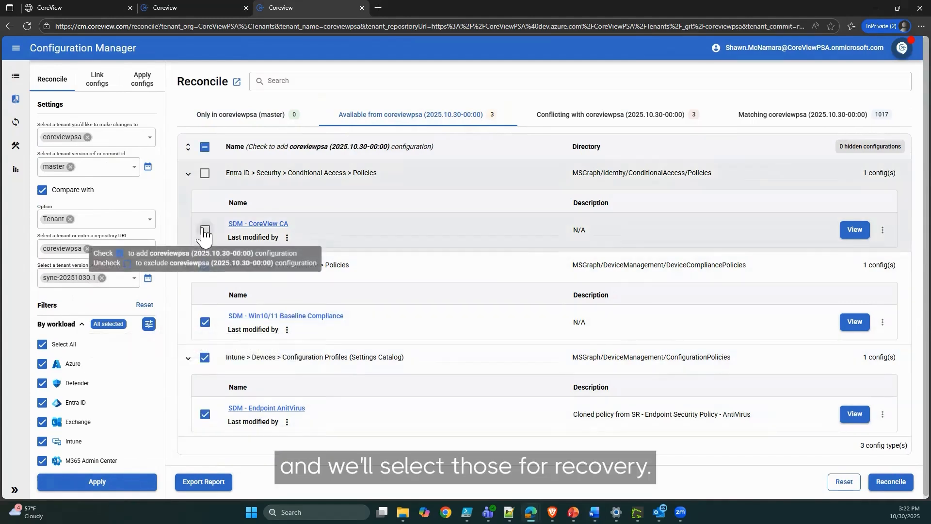
left_click(205, 229)
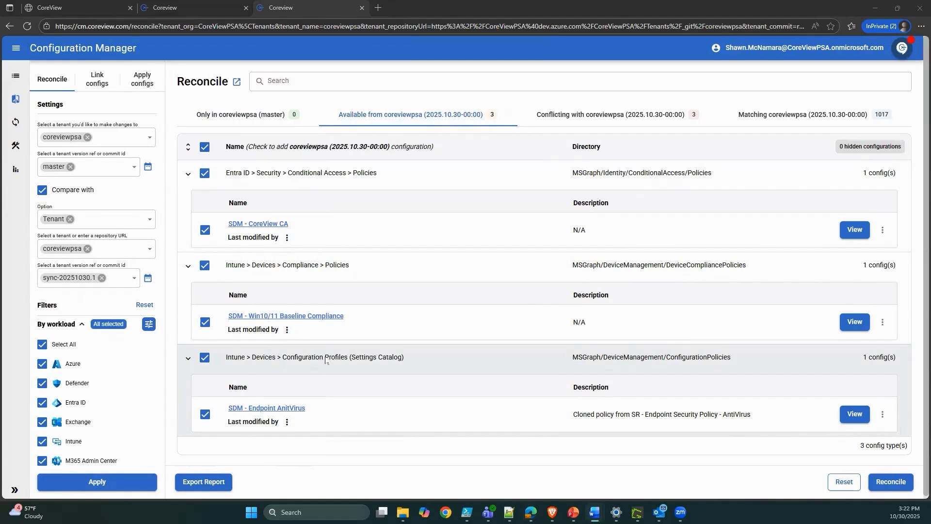
Expand the three conflicting configuration types and open the property comparison of SDM - Rogue Policy.
left_click(619, 122)
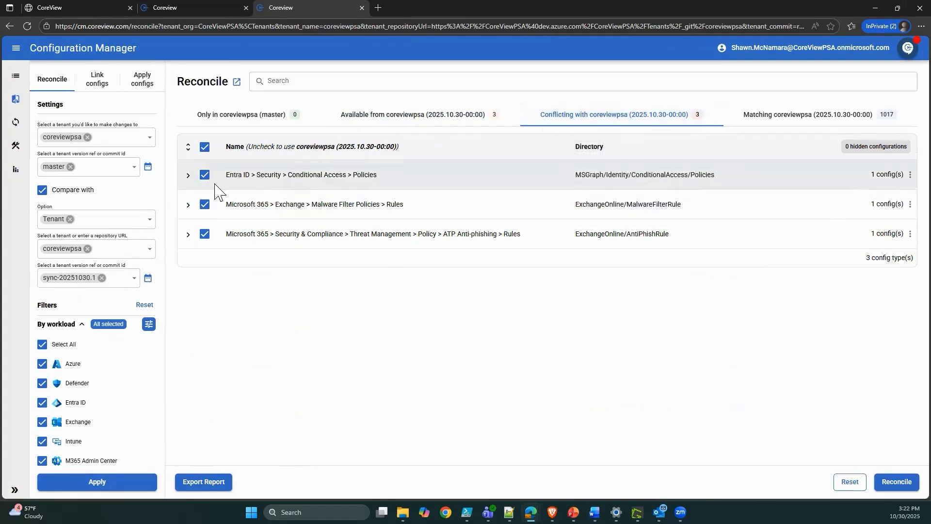
left_click(188, 175)
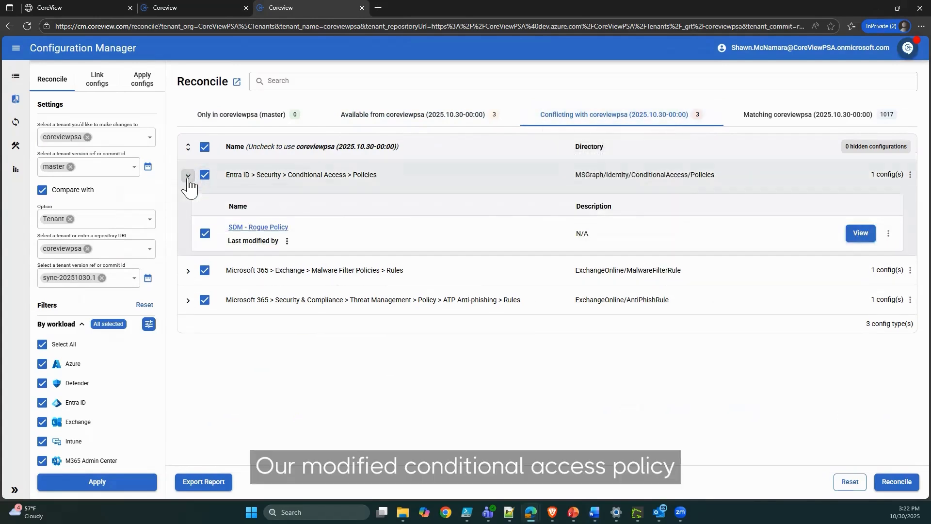
left_click(188, 270)
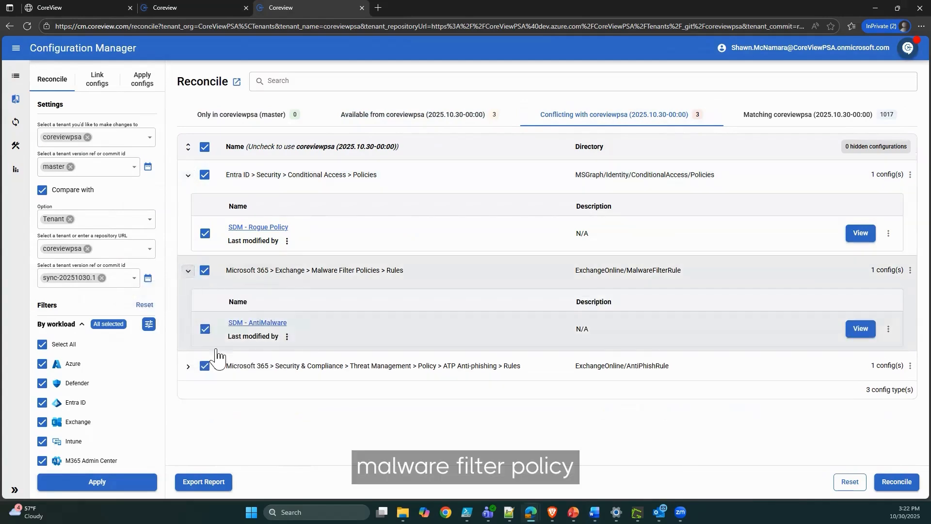
left_click(188, 366)
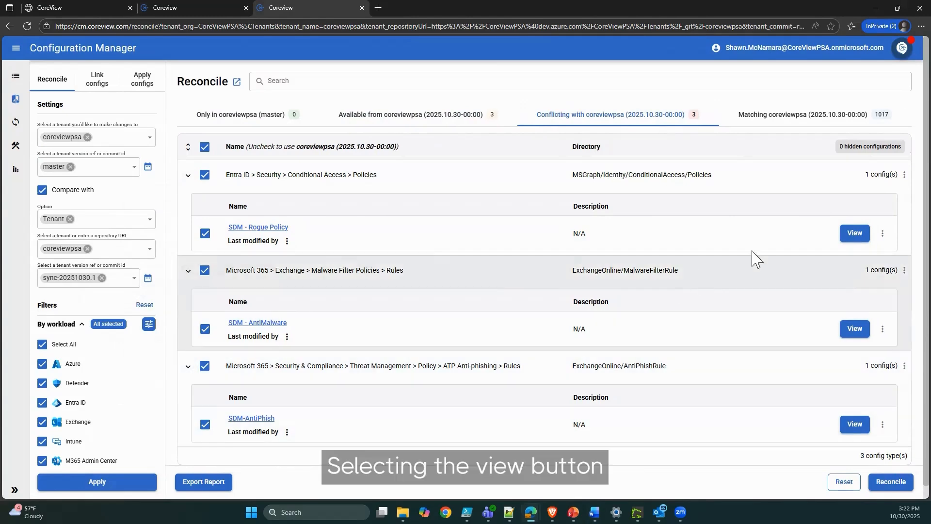
left_click(854, 233)
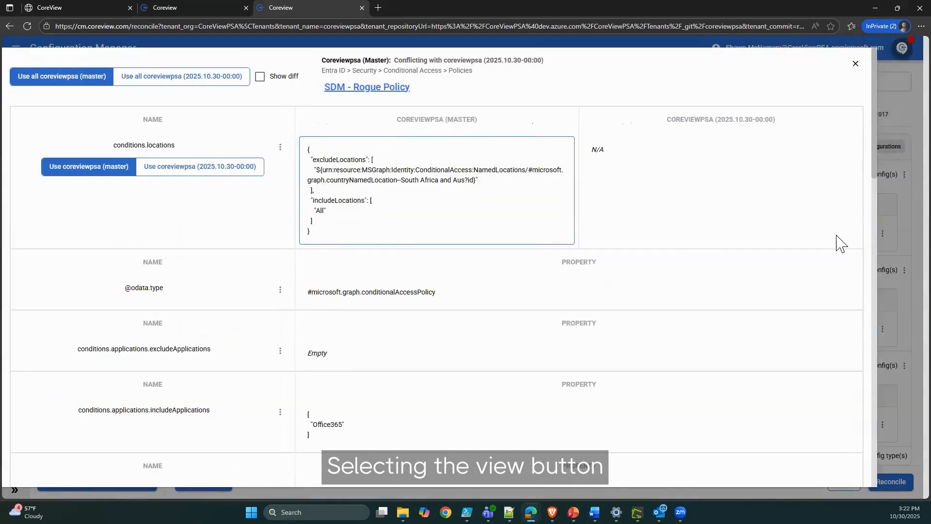
Show the highlighted differences between the two versions of SDM - Rogue Policy, and close the property comparison.
left_click(260, 78)
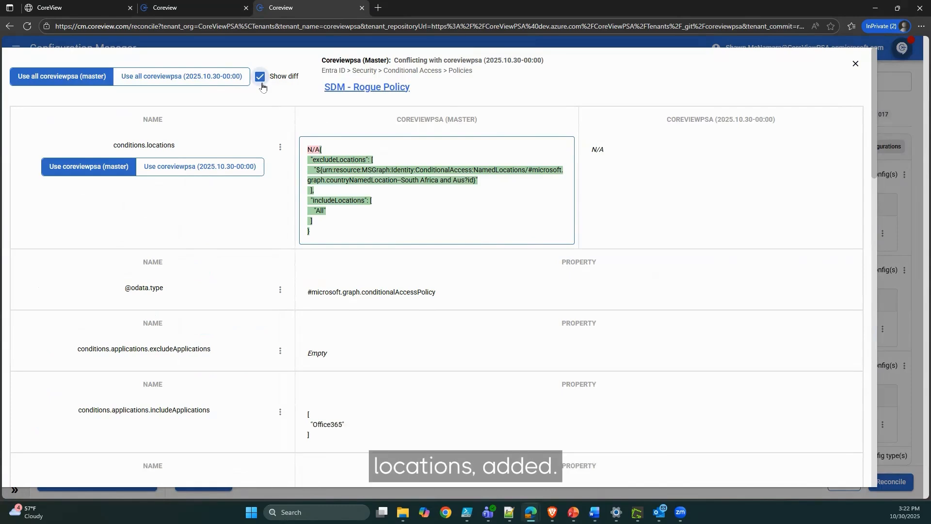
left_click(855, 63)
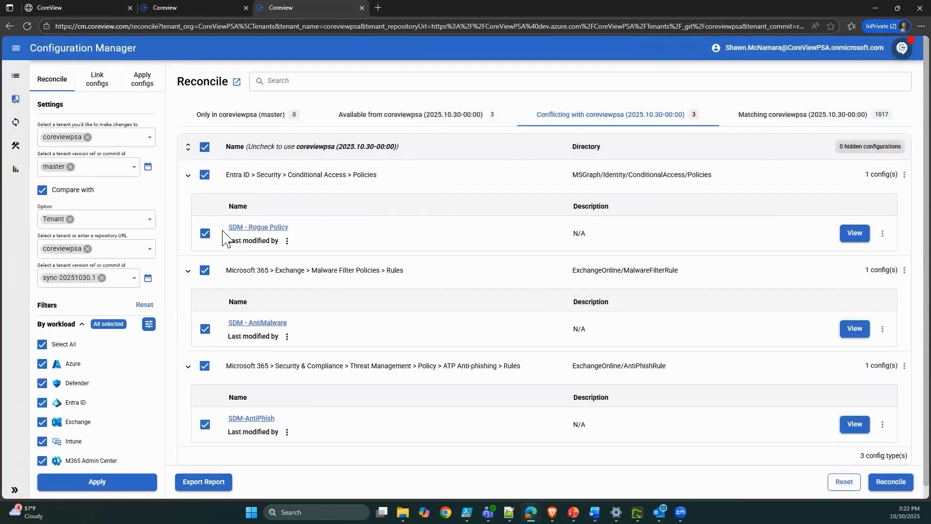
Choose the backup versions of SDM-AntiPhish, SDM - AntiMalware and SDM - Rogue Policy, and reconcile with an immediate sync of only these changes.
left_click(204, 425)
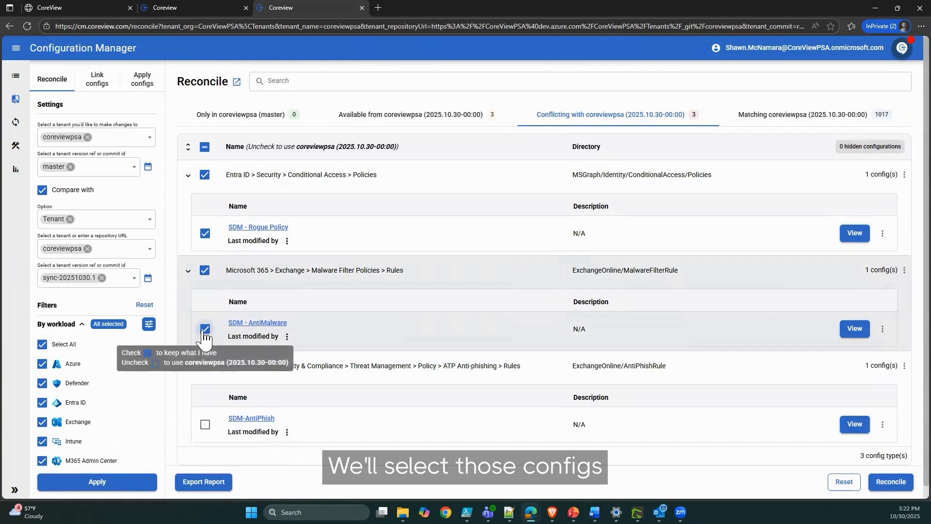
left_click(204, 329)
left_click(205, 233)
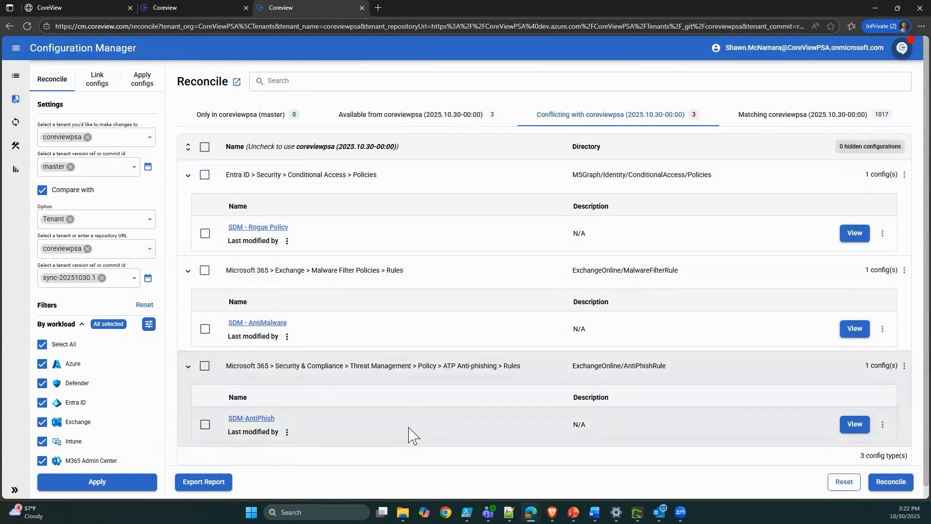
left_click(890, 481)
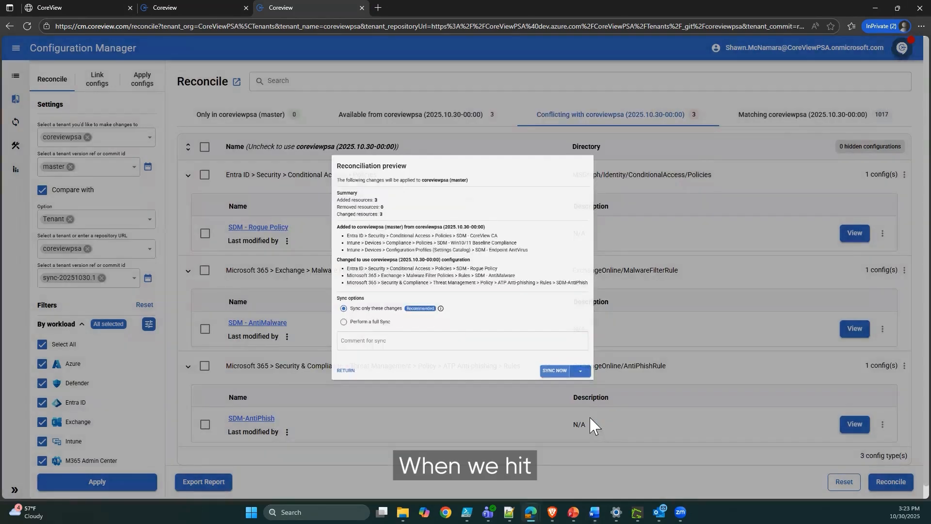
left_click(589, 416)
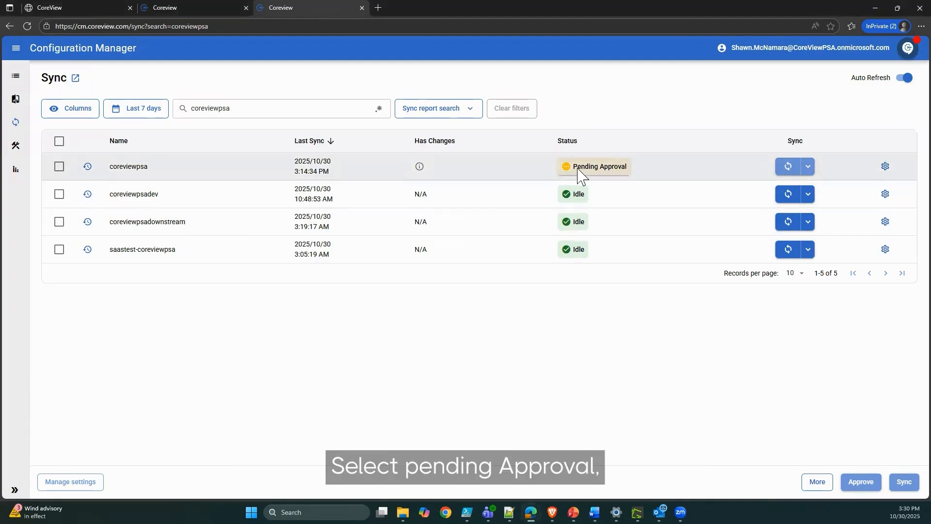
Review the added and changed details of the coreviewpsa sync pending approval, and approve it.
left_click(582, 176)
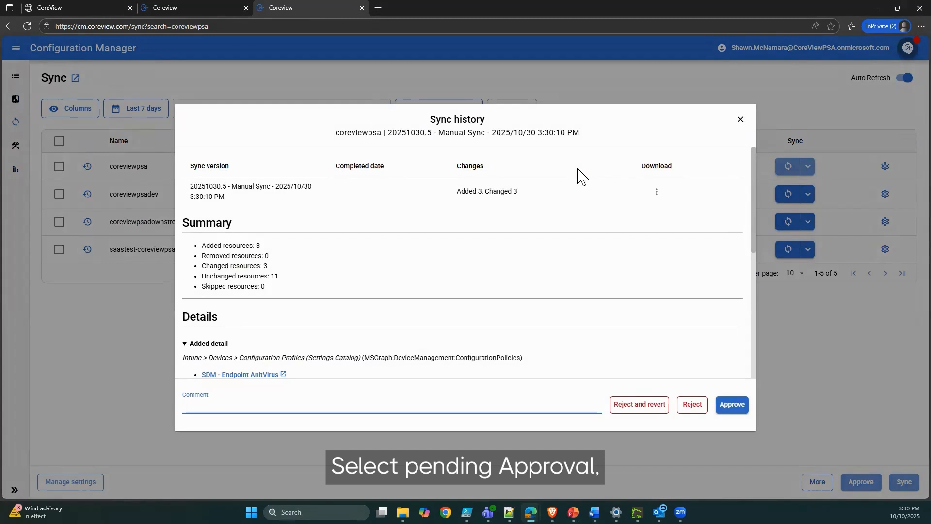
scroll(563, 237, "down", 5)
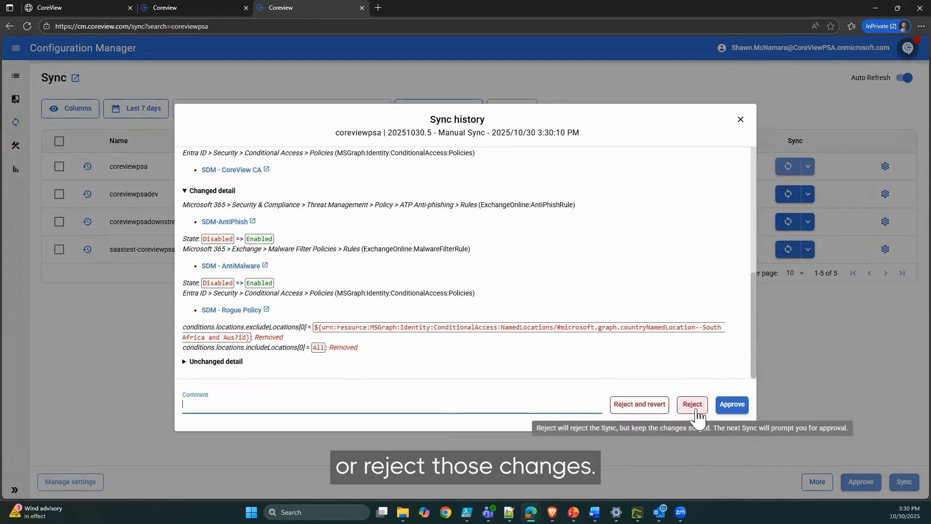
left_click(732, 404)
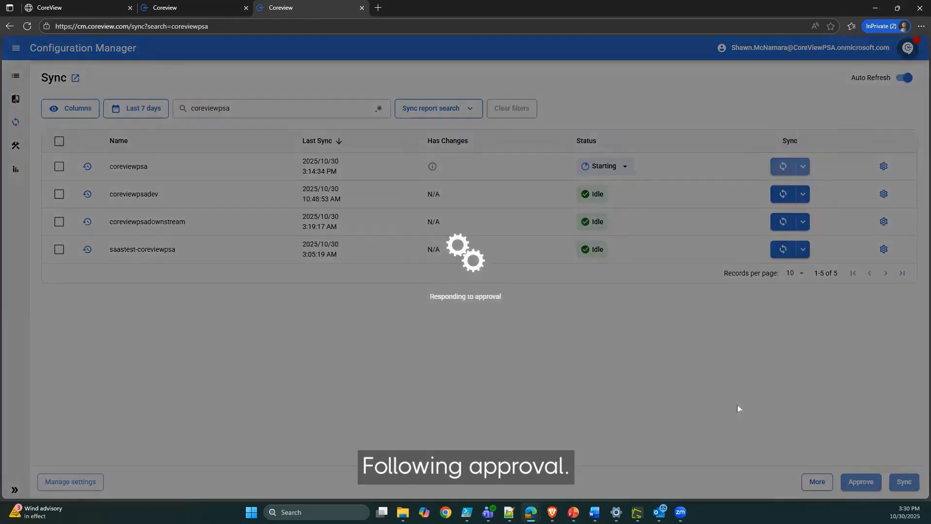